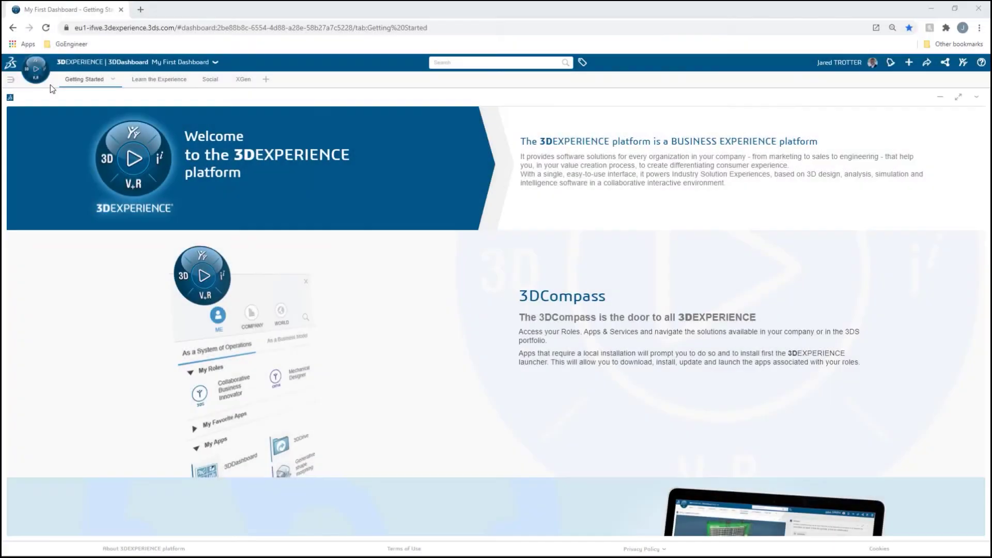
Step: Launch xGenerative Design from the 3D Pattern Shape Creator role in the 3DCompass
click(35, 68)
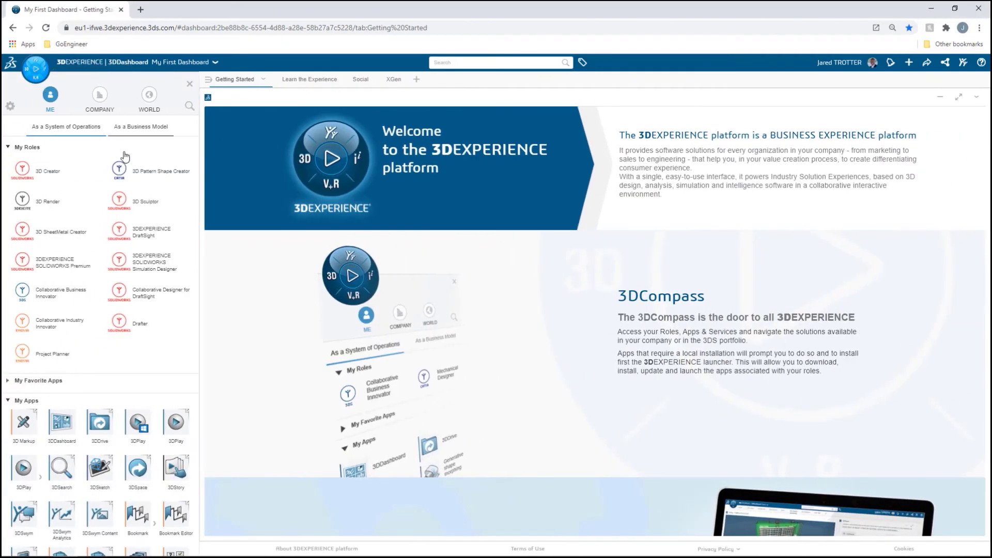
click(139, 171)
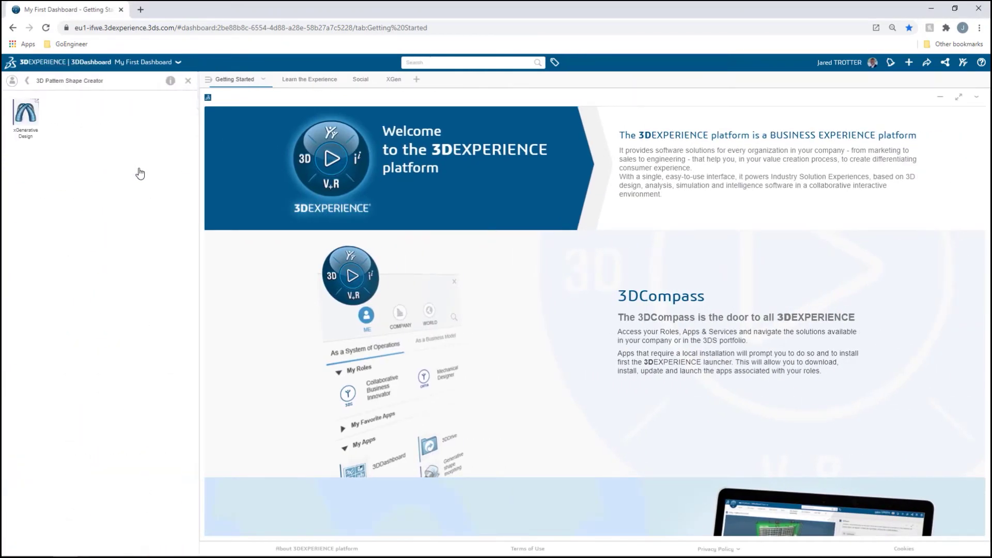
click(28, 117)
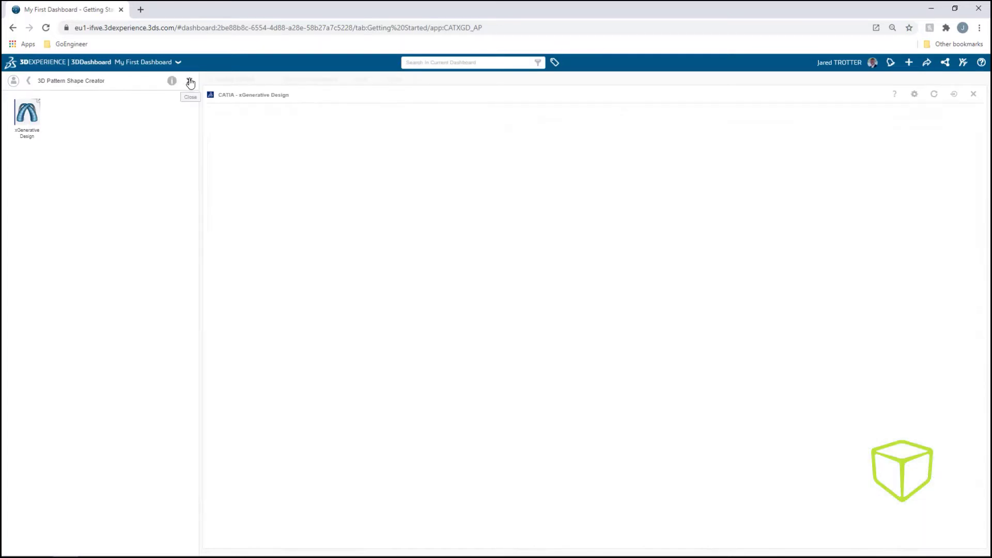
click(189, 81)
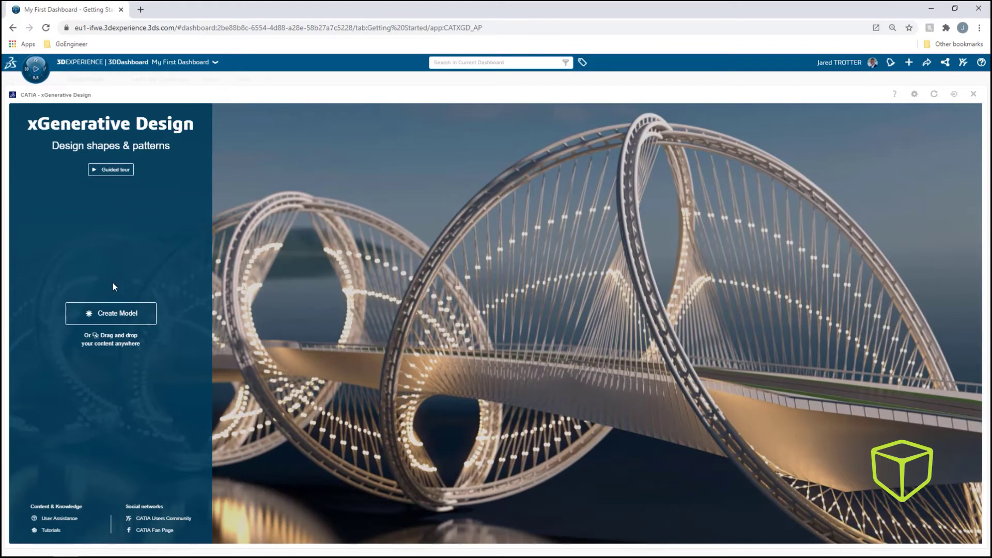
Step: Create a model named Coffee Sleeve, stored in 2021 Whats New - Cloud Design
click(101, 314)
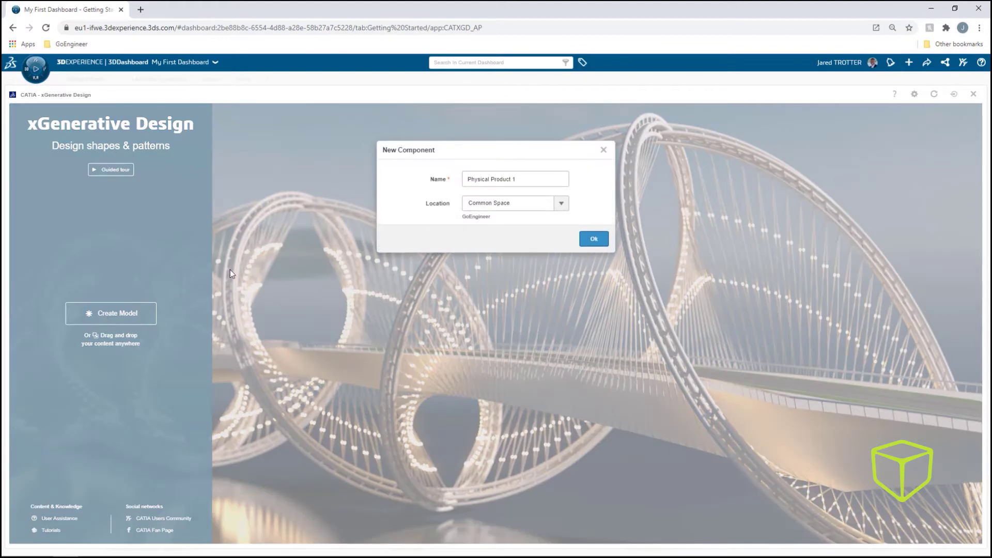
click(477, 181)
text(Coffee Sleeve)
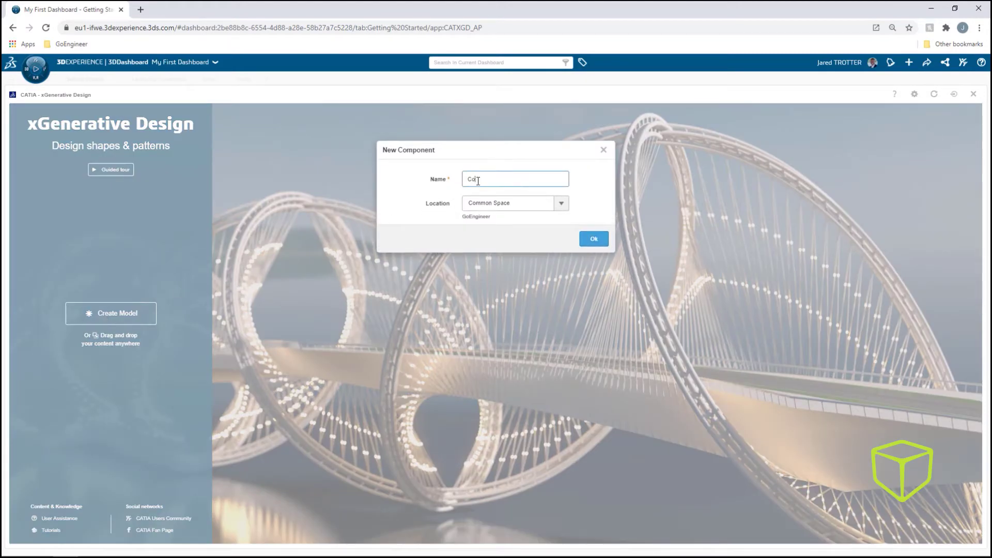
click(561, 205)
click(546, 236)
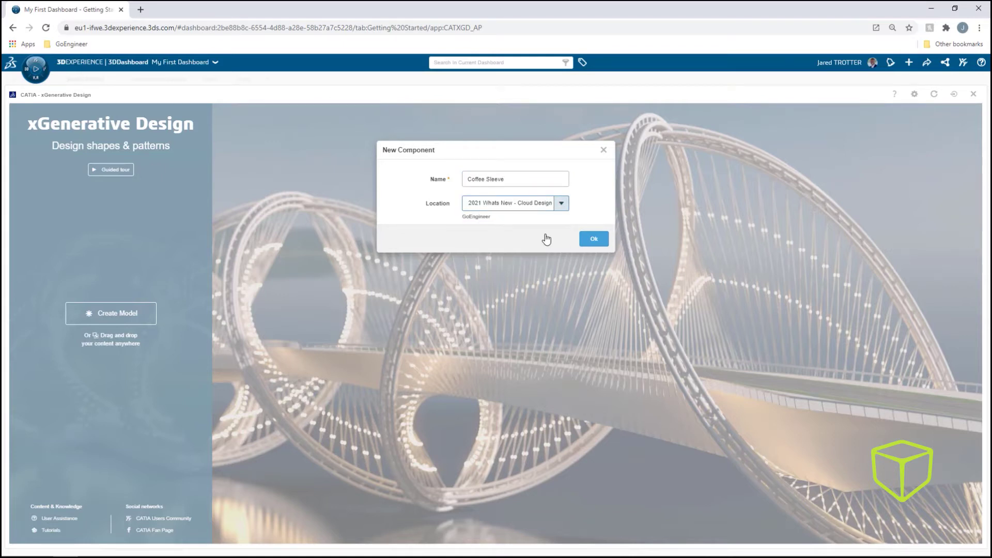
click(590, 238)
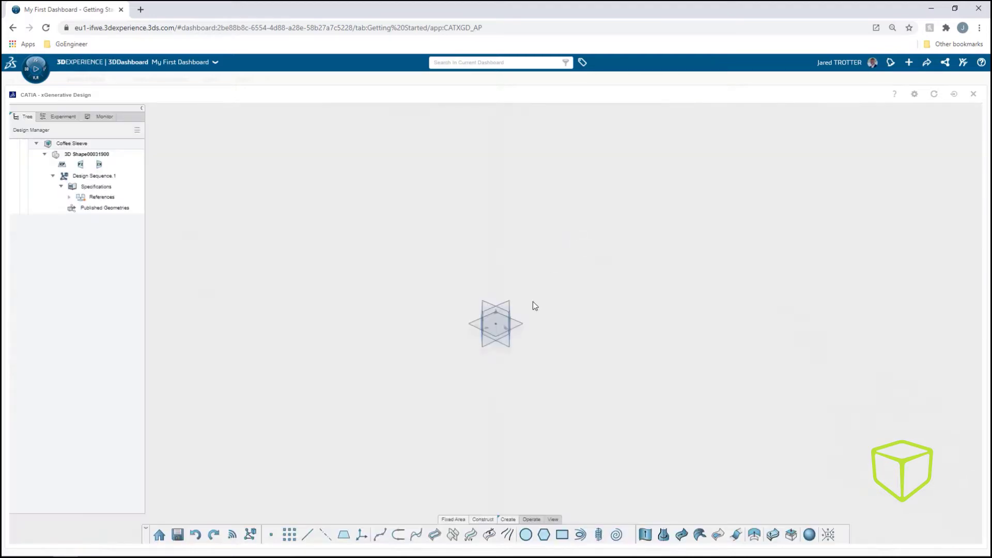
Step: Draw a base circle centred on the origin on the xy plane
click(530, 305)
click(525, 533)
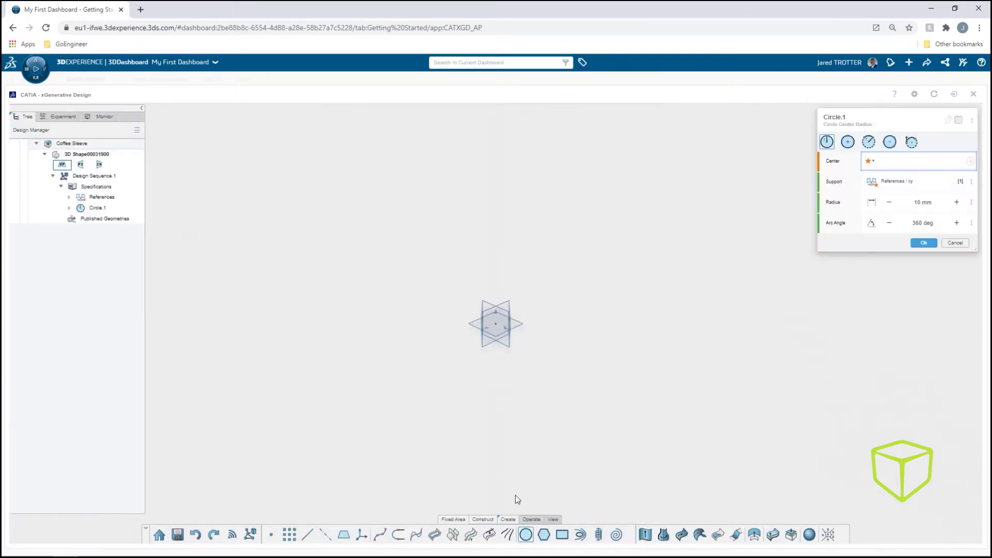
click(497, 324)
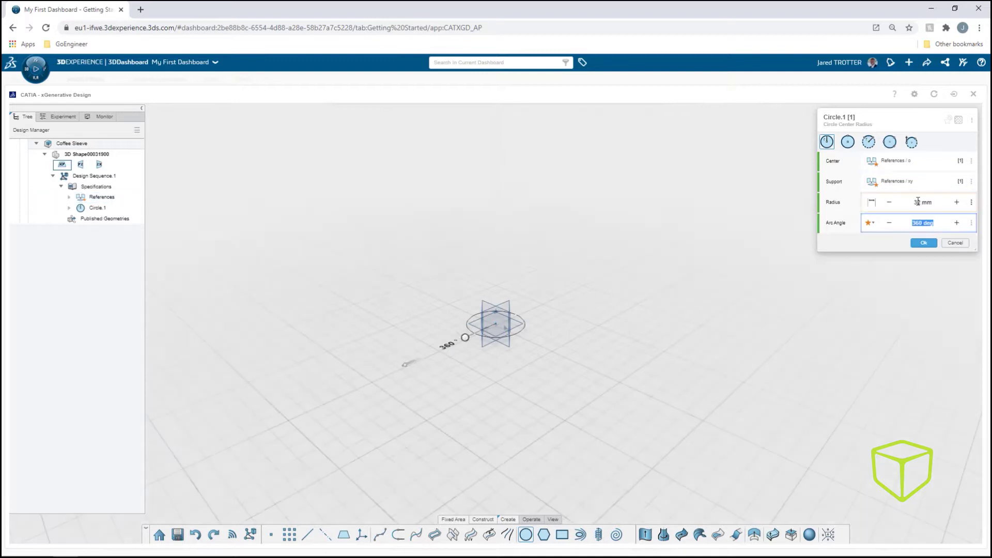
click(922, 243)
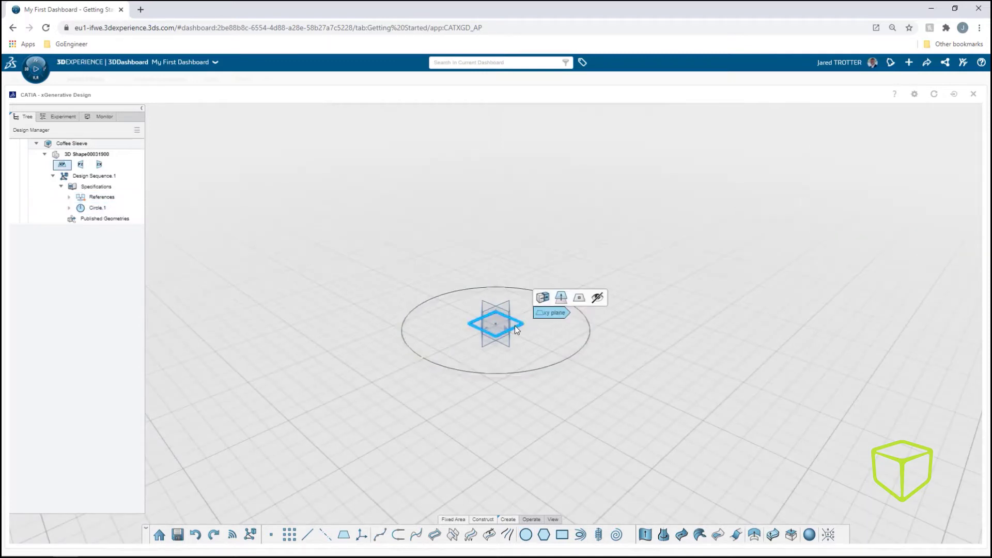
Step: Create a plane offset above xy and place a point on it at the origin
click(561, 298)
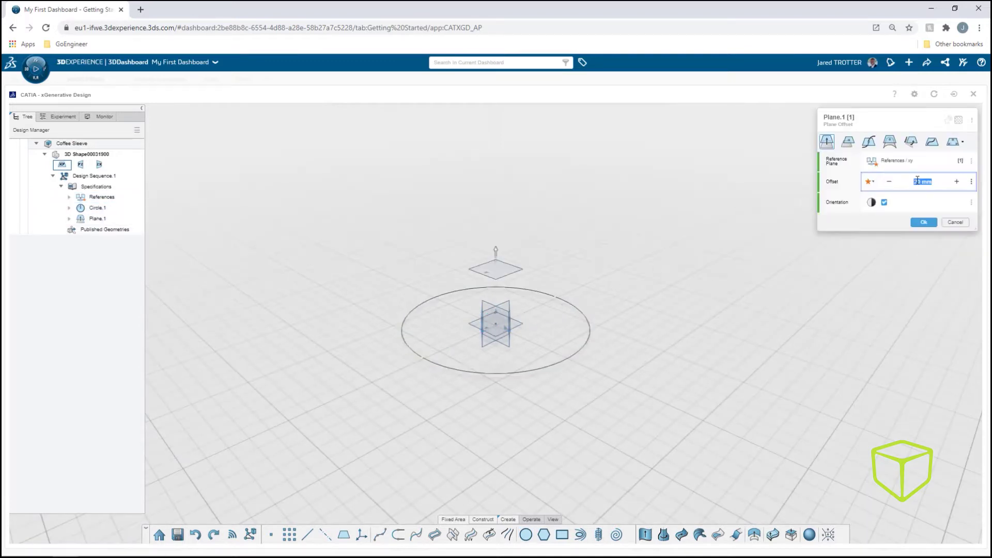
key(Return)
click(922, 223)
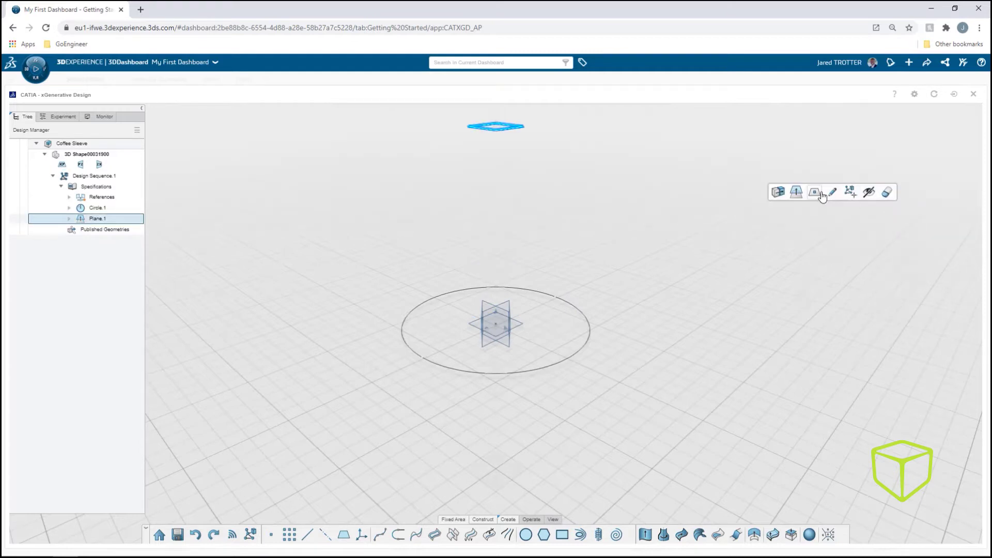
click(814, 193)
click(493, 324)
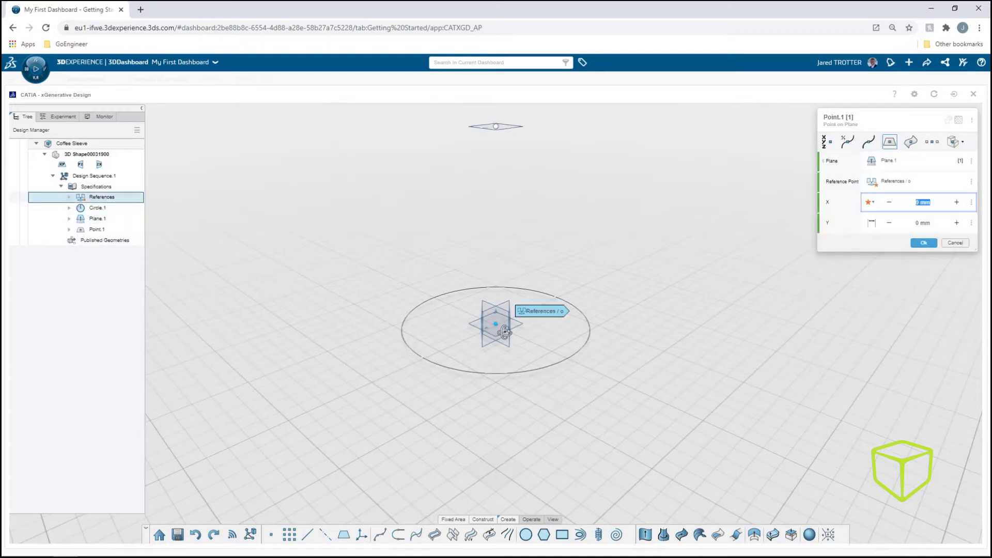
click(923, 242)
Step: Draw a second circle of radius 36 mm on the offset plane
click(527, 535)
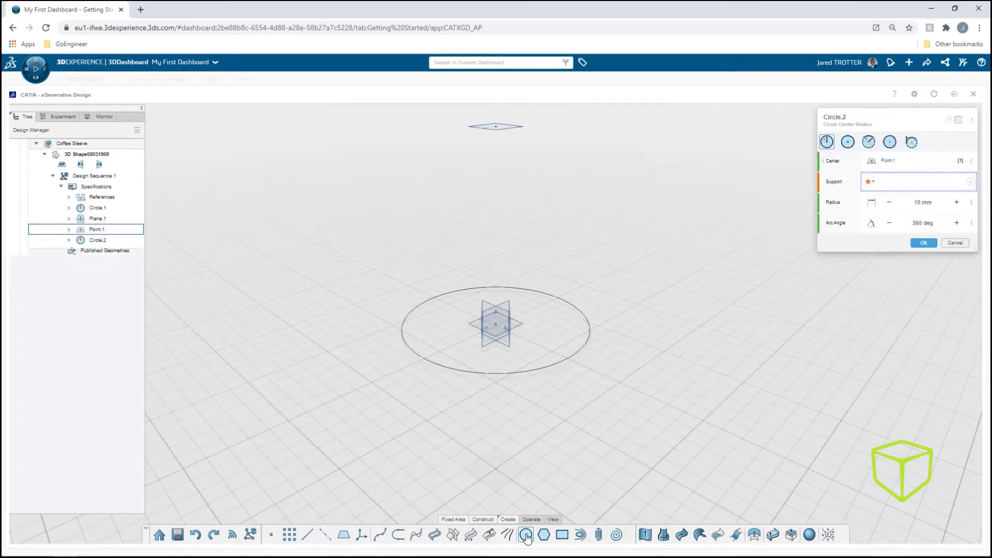
click(506, 128)
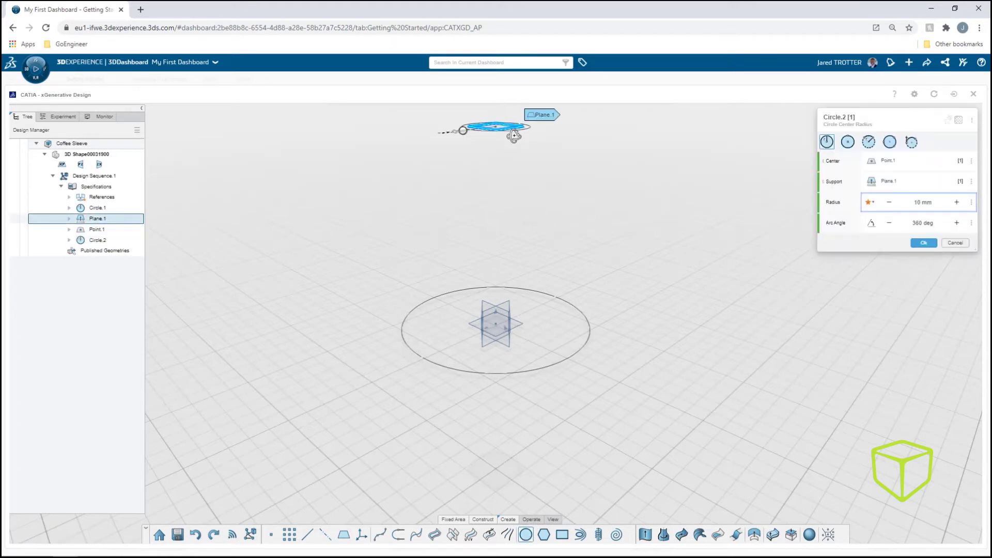
click(919, 200)
text(50)
key(Tab)
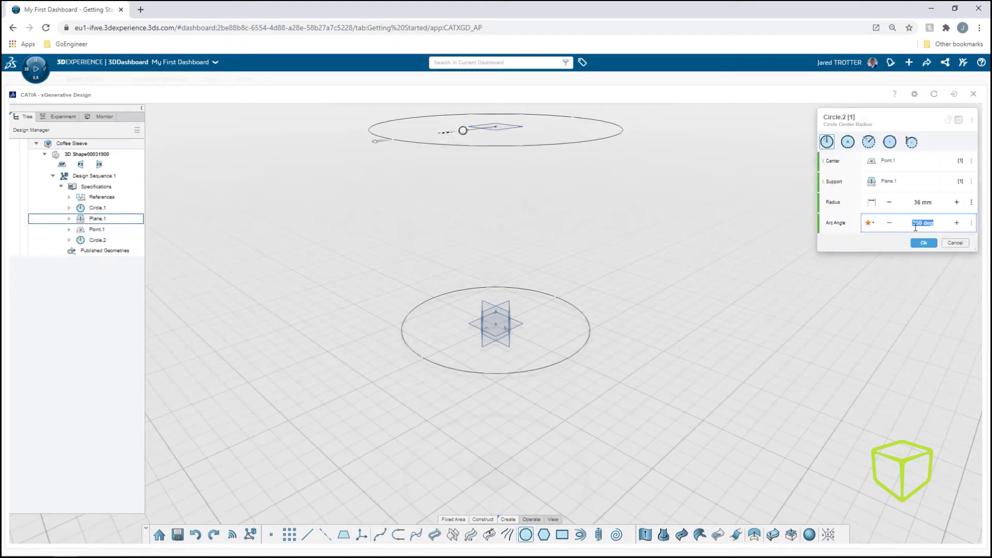
click(923, 243)
click(699, 535)
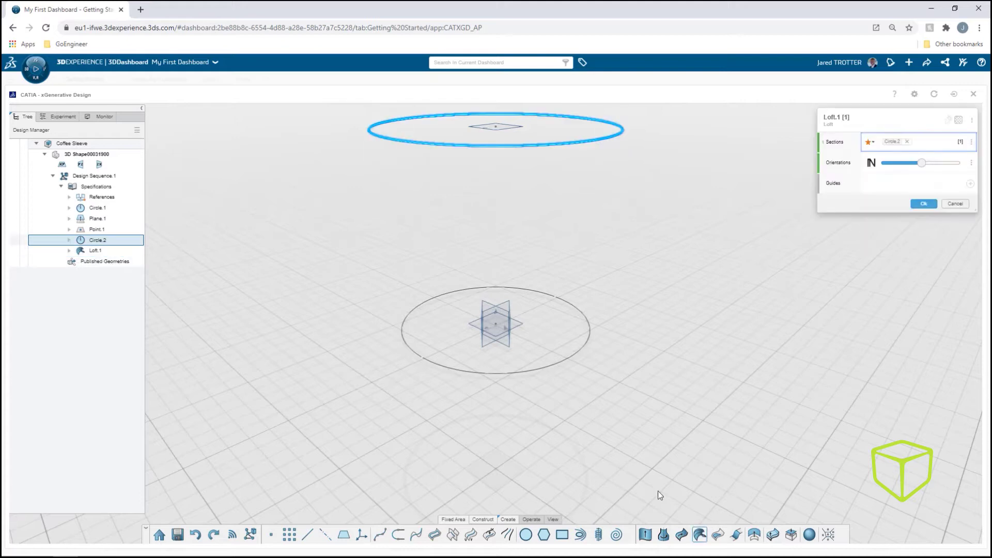
Step: Loft Circle.2 and Circle.1 into a cup and divide it into 4 by 3 patches
click(555, 364)
click(923, 203)
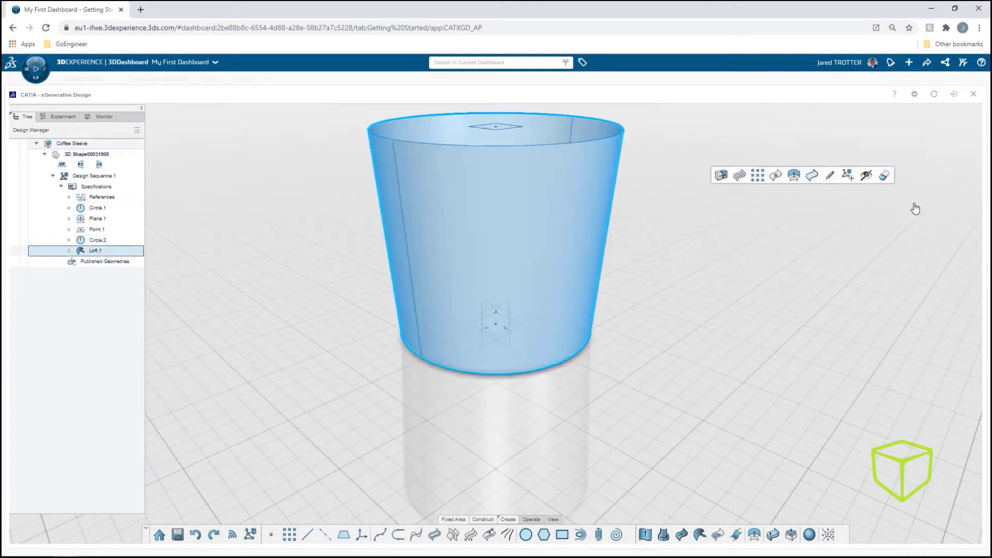
click(740, 176)
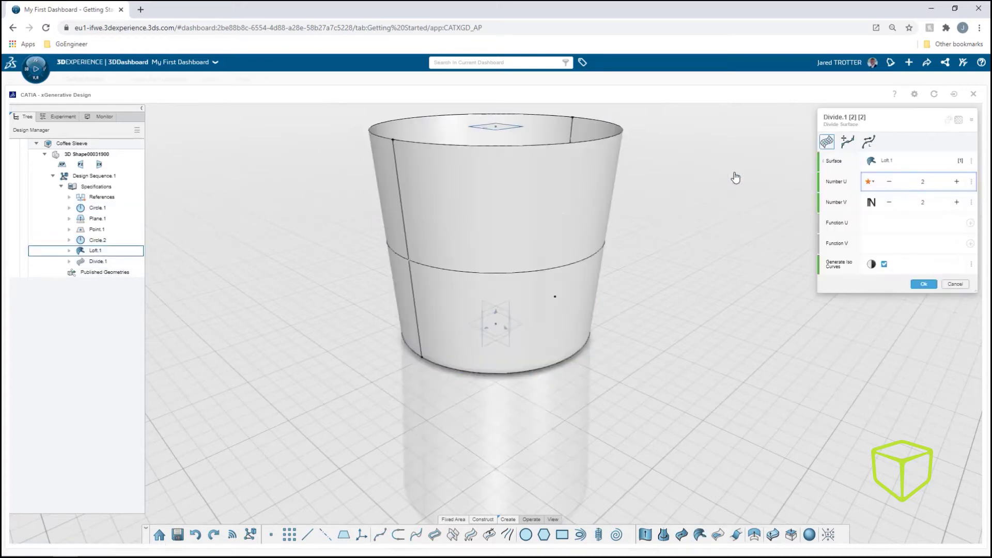
text(4)
click(923, 201)
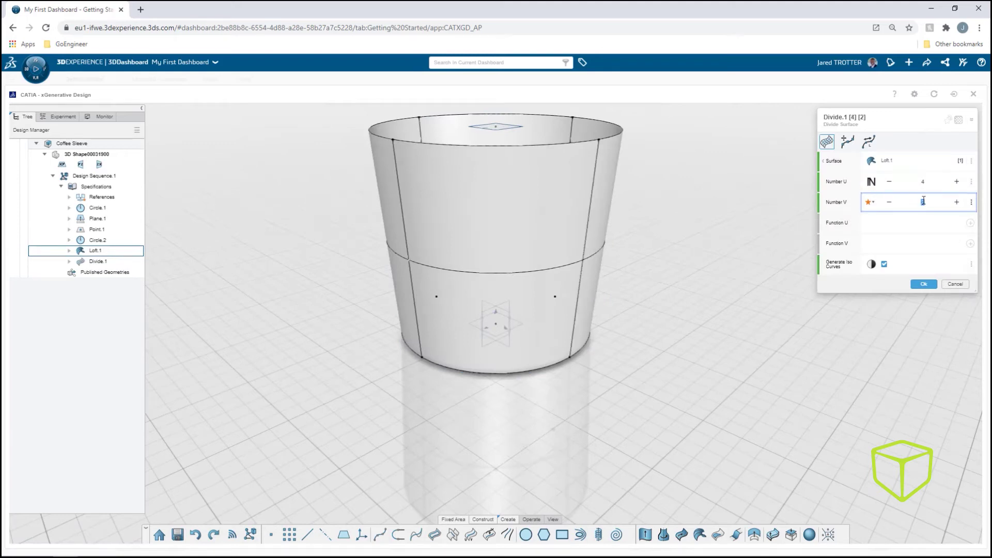
text(3)
click(922, 284)
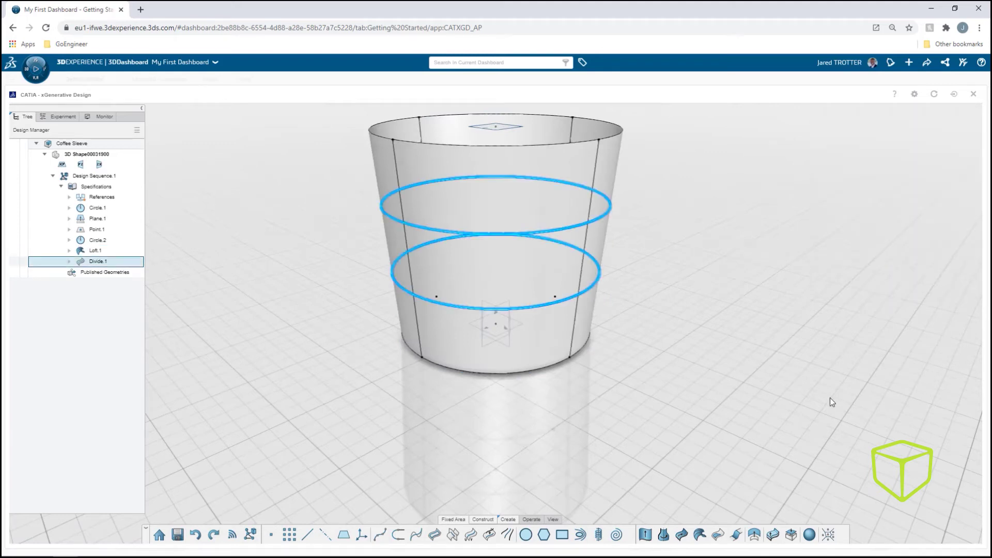
Step: Thicken the divided patches with the orientation flipped and a new thickness distance
click(773, 534)
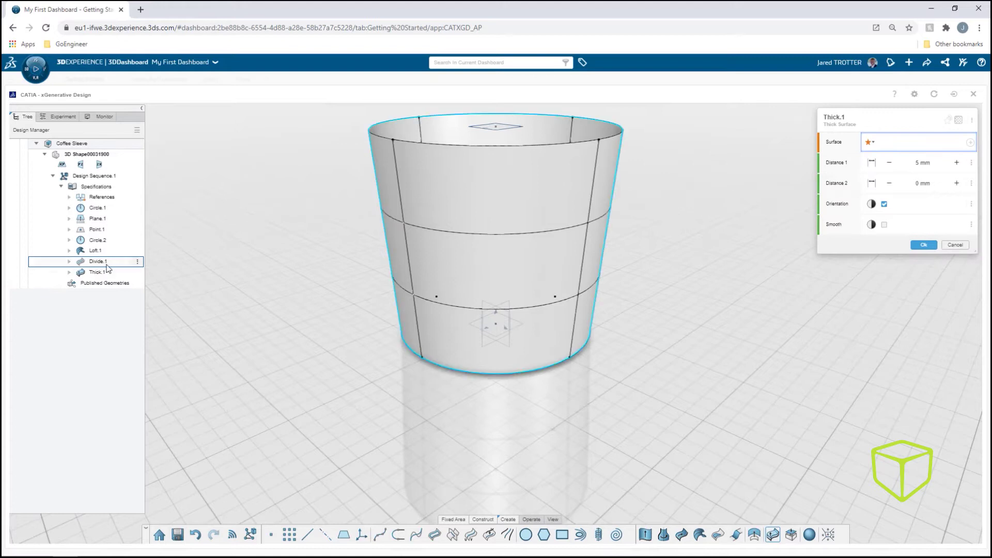
click(101, 264)
click(884, 204)
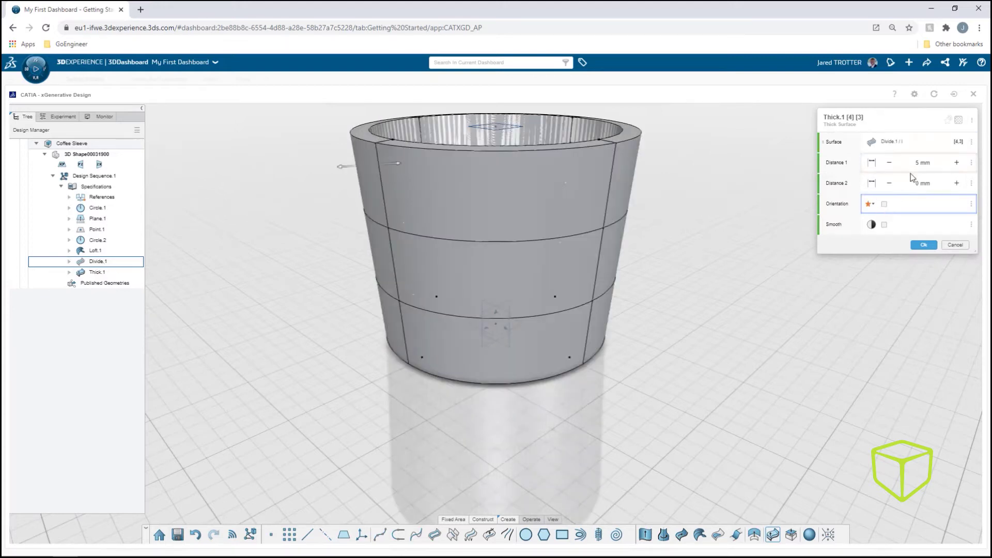
click(919, 162)
text(3)
key(Tab)
click(923, 245)
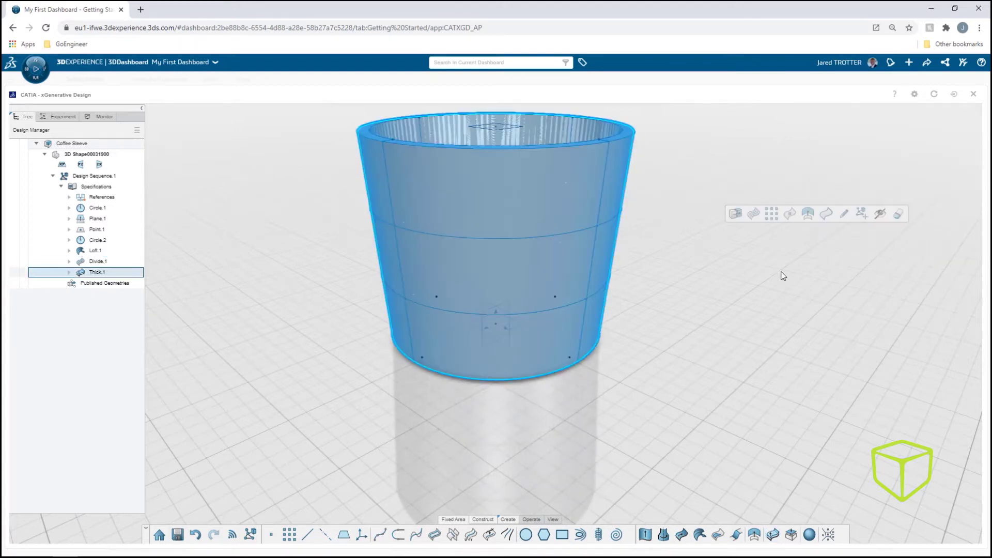
click(779, 274)
scroll(614, 305, up, 2)
middle_drag(613, 304, 807, 361)
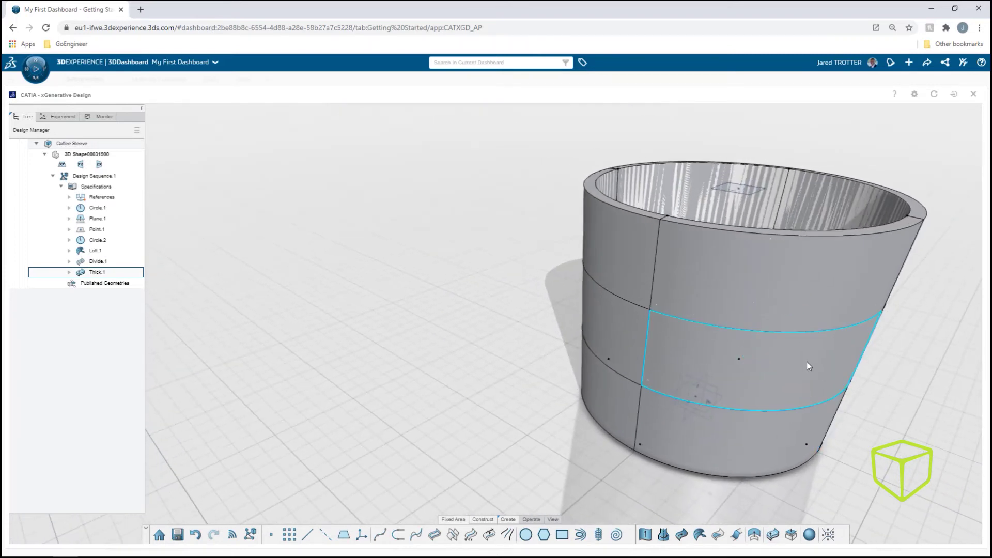
click(251, 534)
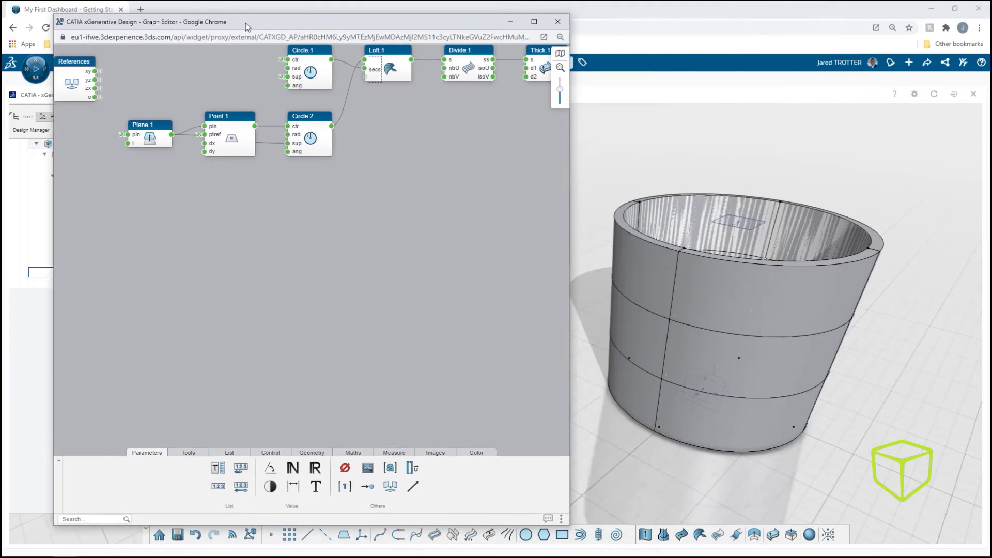
Step: Add Disassemble and Flatten nodes and line them up with Thick.1
drag(520, 13, 232, 26)
drag(341, 128, 323, 203)
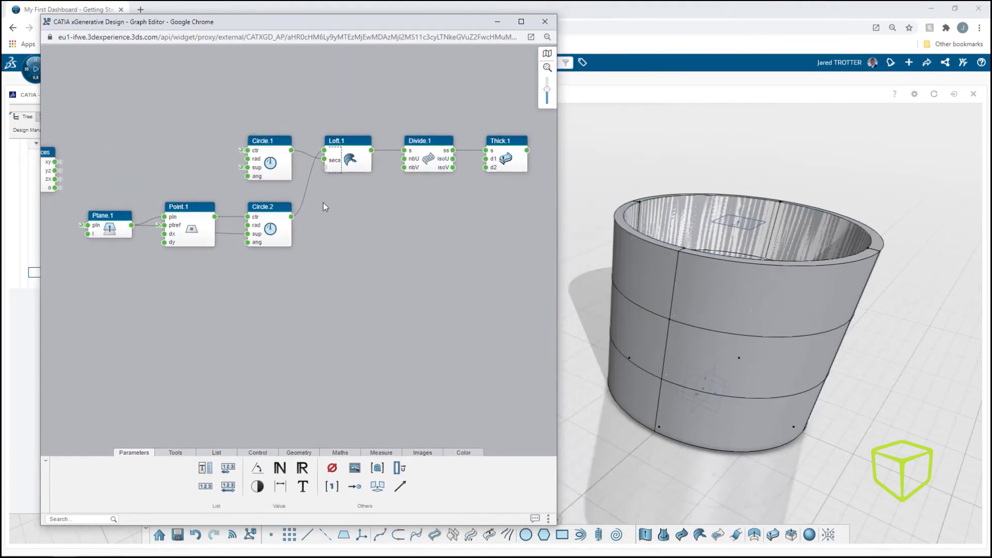
scroll(322, 201, down, 3)
text(disa)
click(70, 500)
double_click(73, 517)
text(flat)
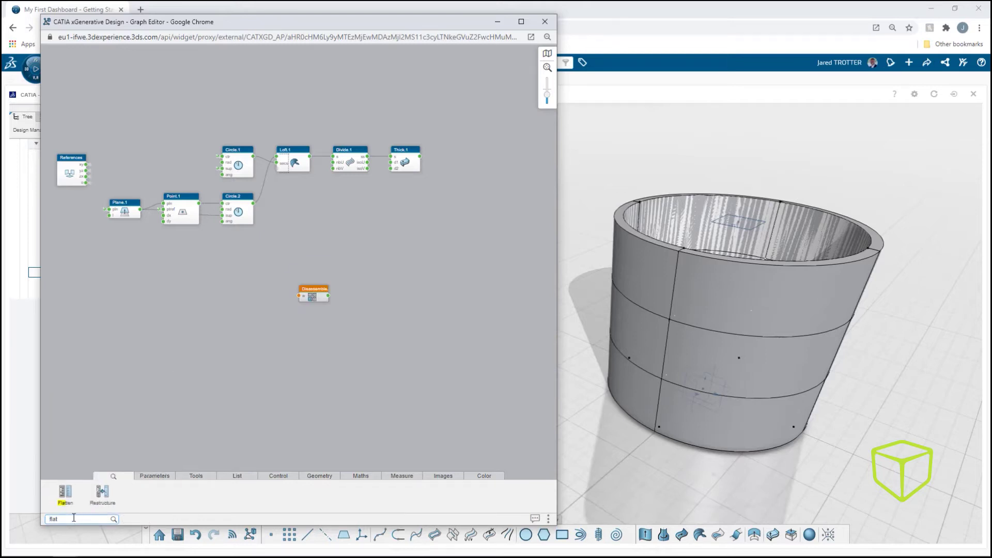
click(62, 502)
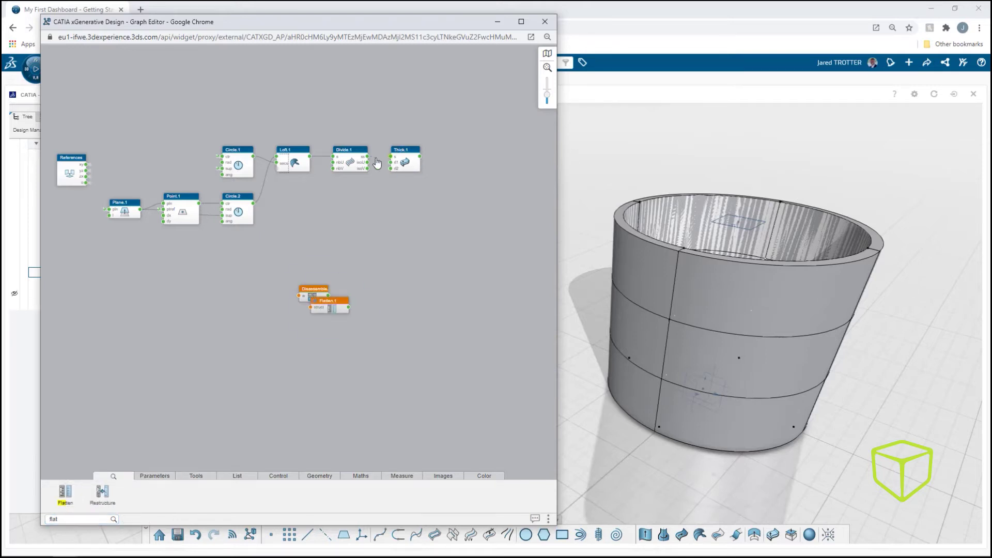
drag(399, 160, 457, 159)
mouse_move(313, 290)
mouse_down()
mouse_move(374, 236)
mouse_move(393, 158)
mouse_up()
mouse_move(330, 302)
mouse_down()
mouse_move(432, 155)
mouse_move(463, 150)
mouse_up()
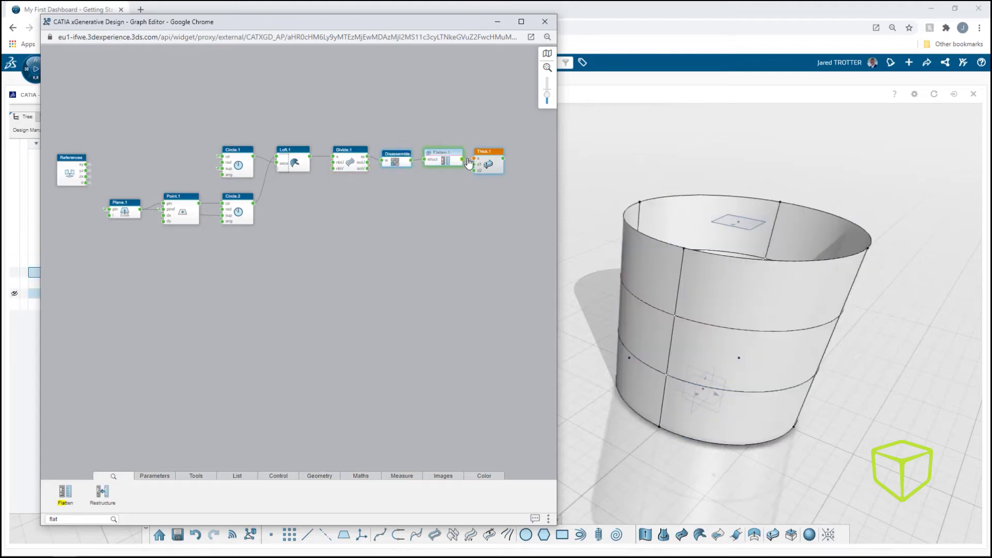
scroll(360, 160, up, 1)
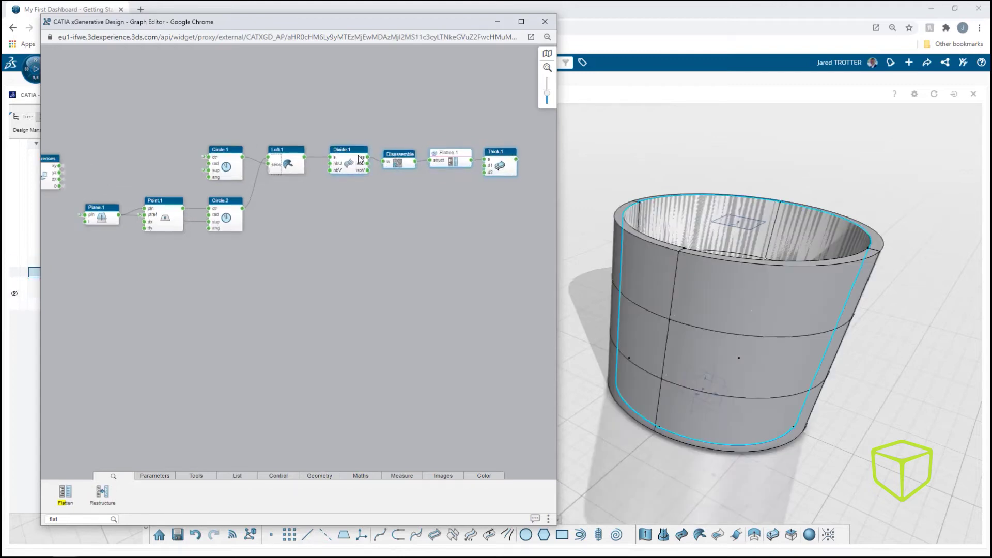
scroll(361, 160, up, 1)
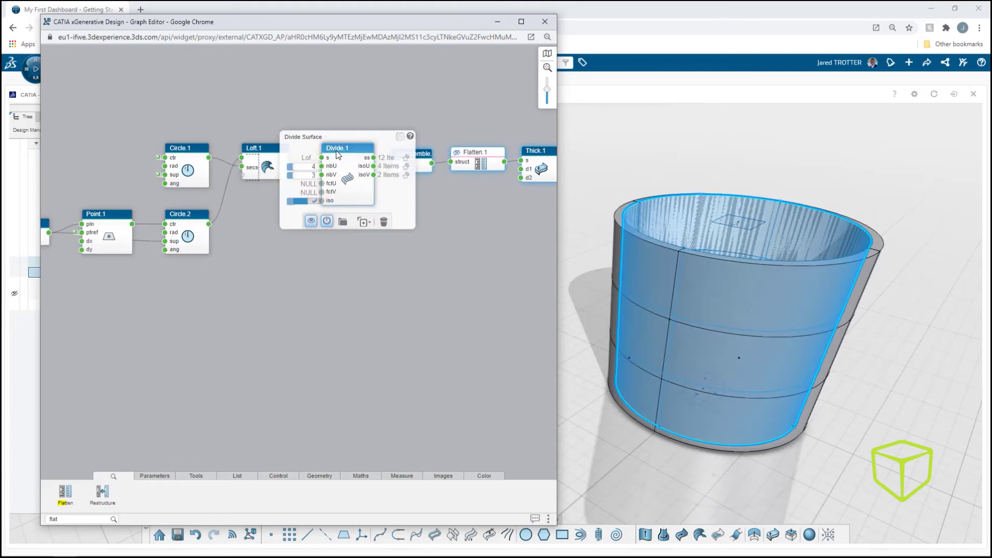
Step: Create nU (4) and nV (3) parameter nodes driving Divide.1's division counts
drag(176, 296, 178, 297)
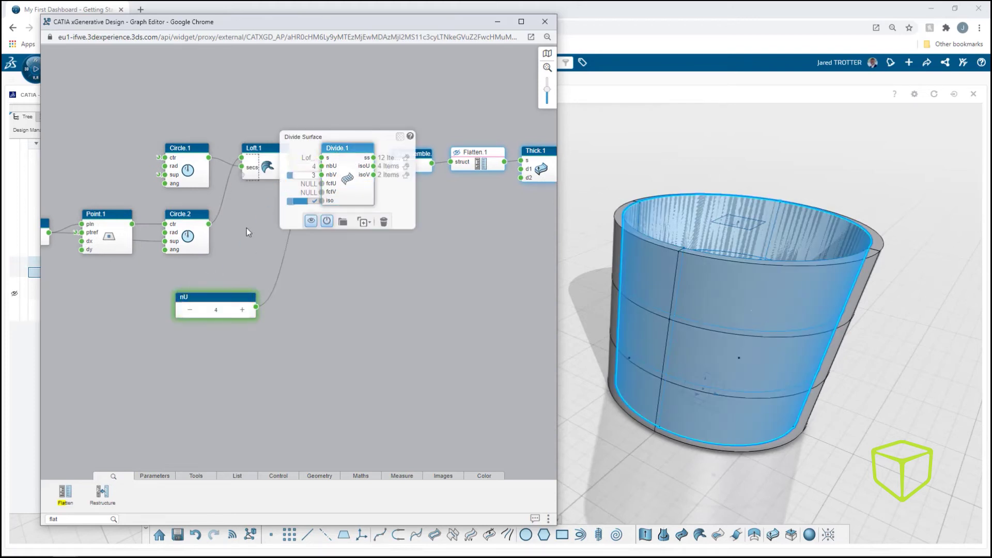
click(184, 348)
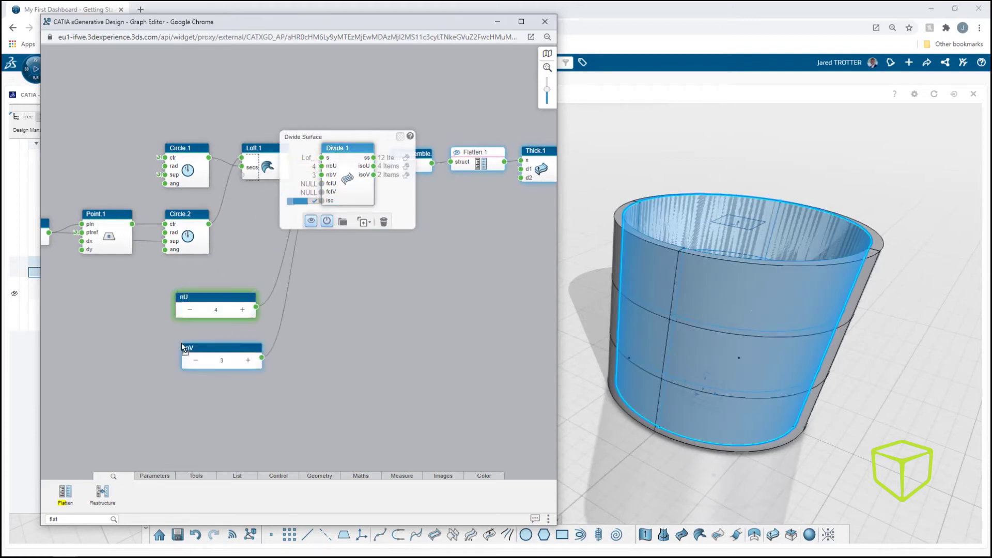
drag(209, 298, 198, 272)
drag(206, 346, 192, 306)
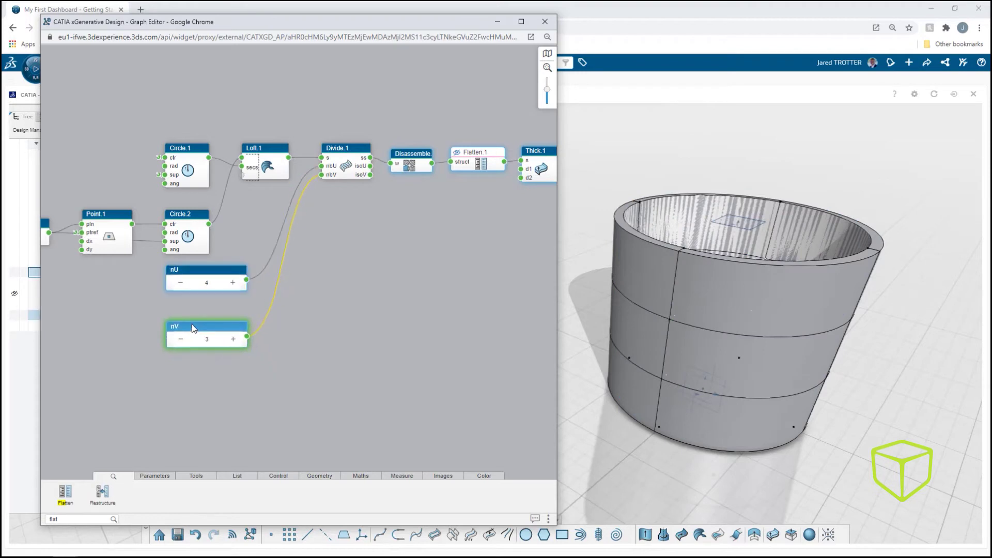
click(53, 519)
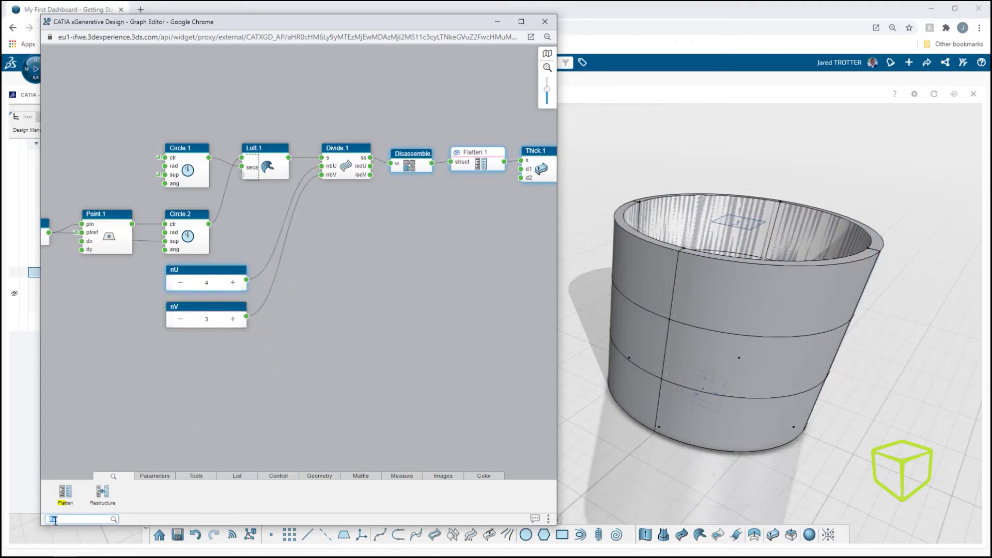
text(mul)
Step: Add Multiply (nU×nV), Rand.1 and Length.1 nodes, feeding the product into Rand.1's count
mouse_move(65, 492)
mouse_down()
mouse_move(313, 291)
mouse_move(306, 282)
mouse_up()
mouse_move(245, 279)
mouse_down()
mouse_move(298, 291)
mouse_move(293, 301)
mouse_up()
double_click(81, 519)
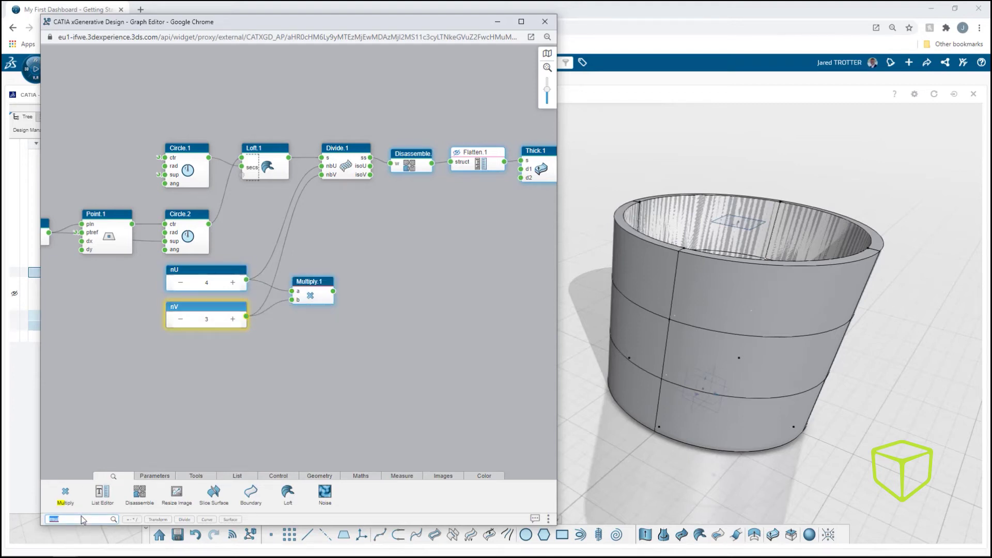
text(ran)
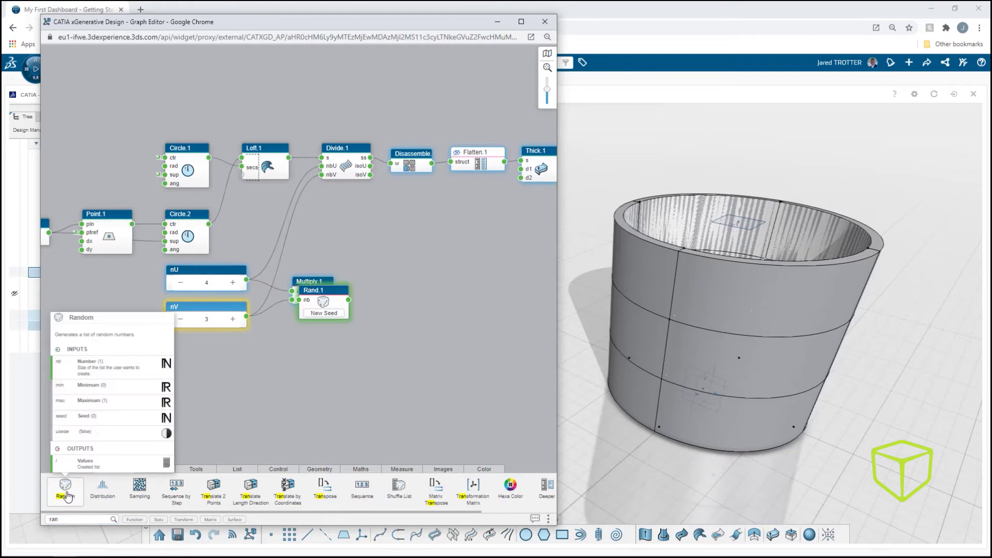
drag(68, 498, 388, 285)
text(leng)
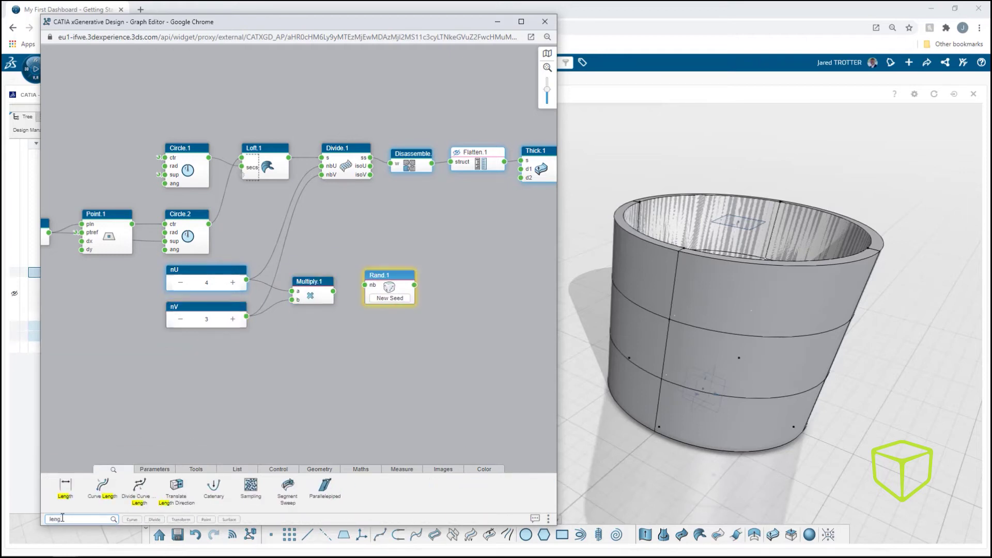
drag(65, 488, 334, 338)
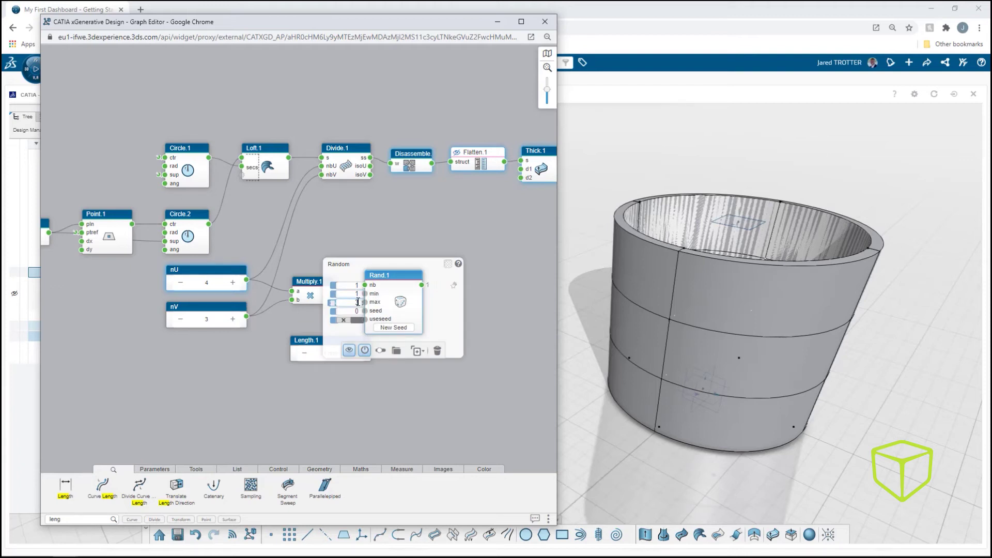
drag(334, 290, 361, 289)
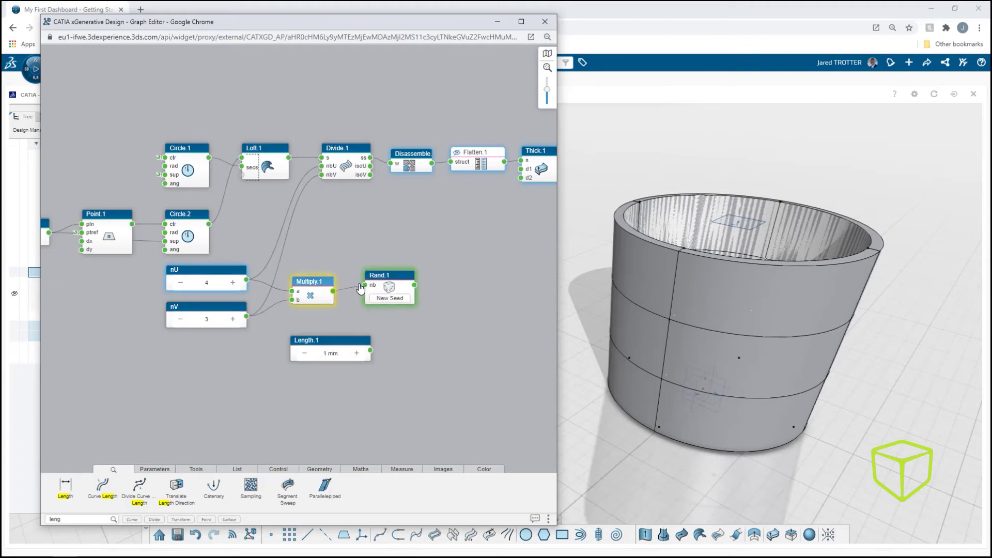
Step: Multiply Rand.1 by Length.1 in Multiply.2 and wire it to Thick.1's d1
key(BackSpace)
key(BackSpace)
key(BackSpace)
text(mul)
double_click(67, 493)
mouse_move(314, 291)
mouse_down()
mouse_move(450, 314)
mouse_move(370, 351)
mouse_up()
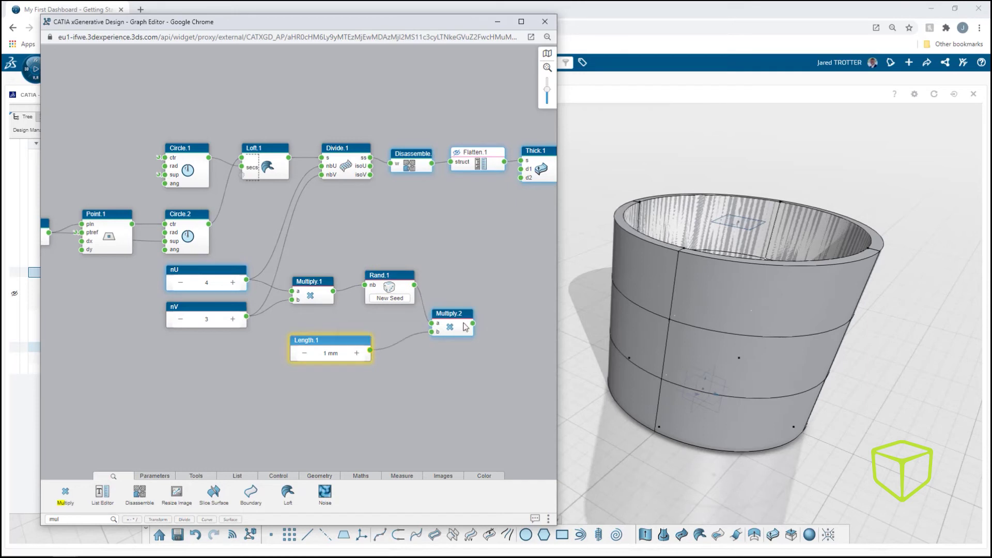
drag(472, 323, 516, 175)
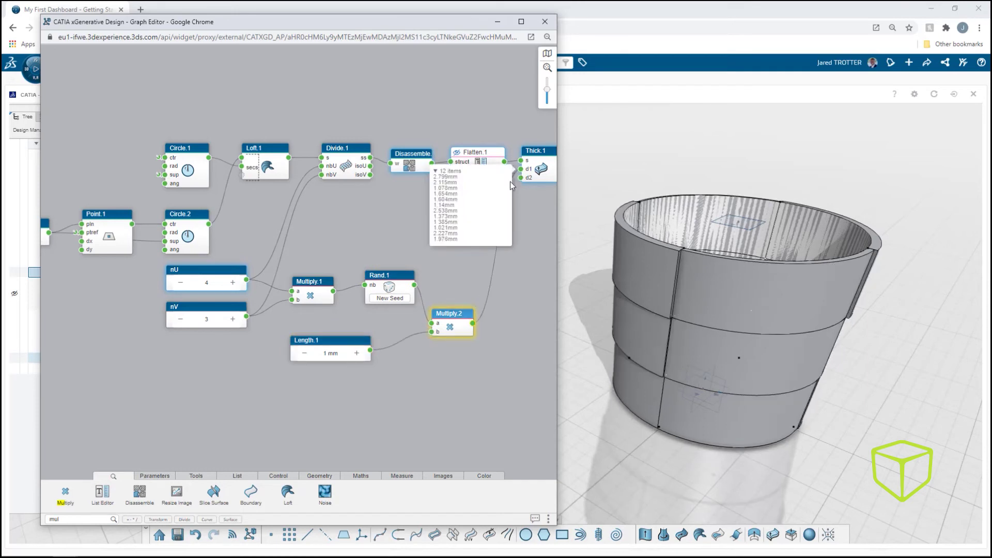
click(554, 218)
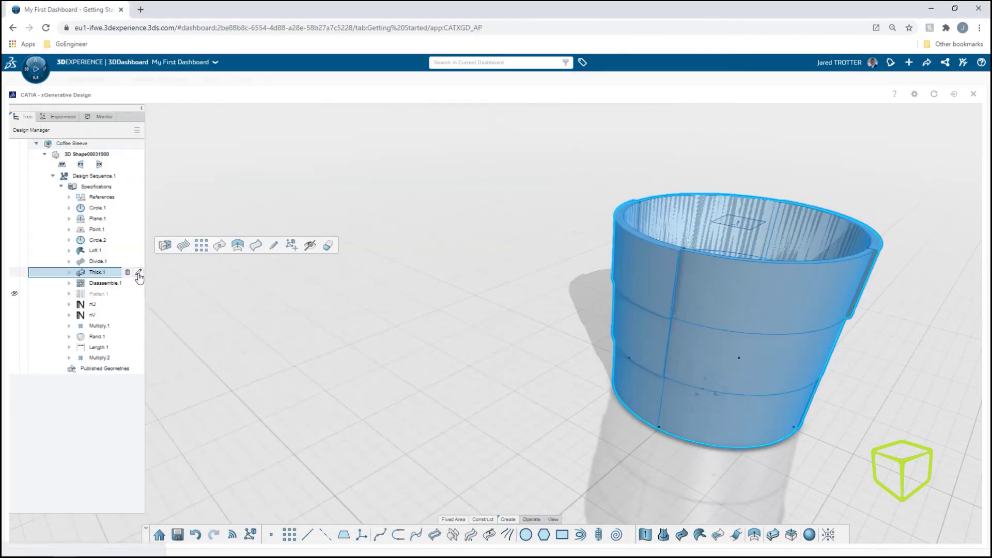
Step: Colour the Thick.1 sleeve red
click(139, 274)
click(958, 120)
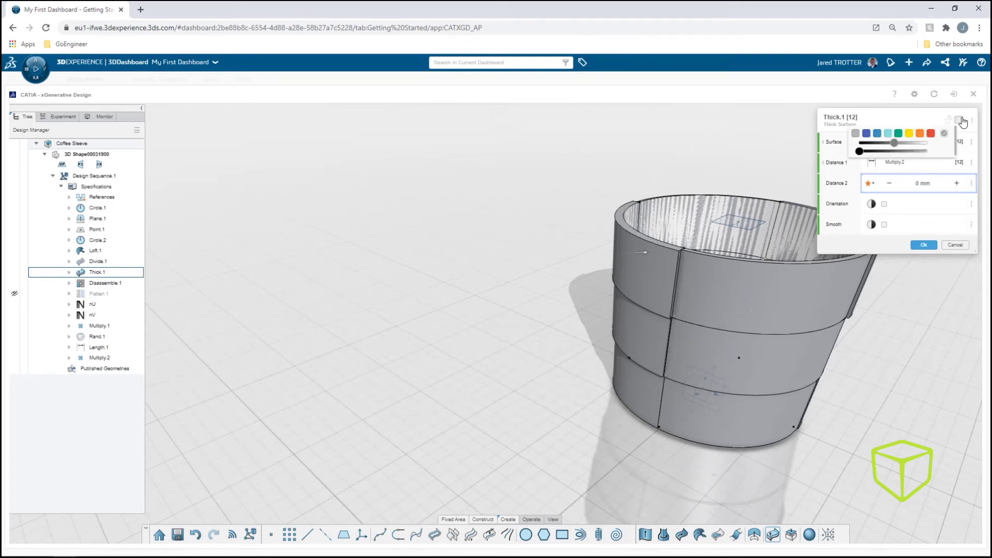
click(930, 134)
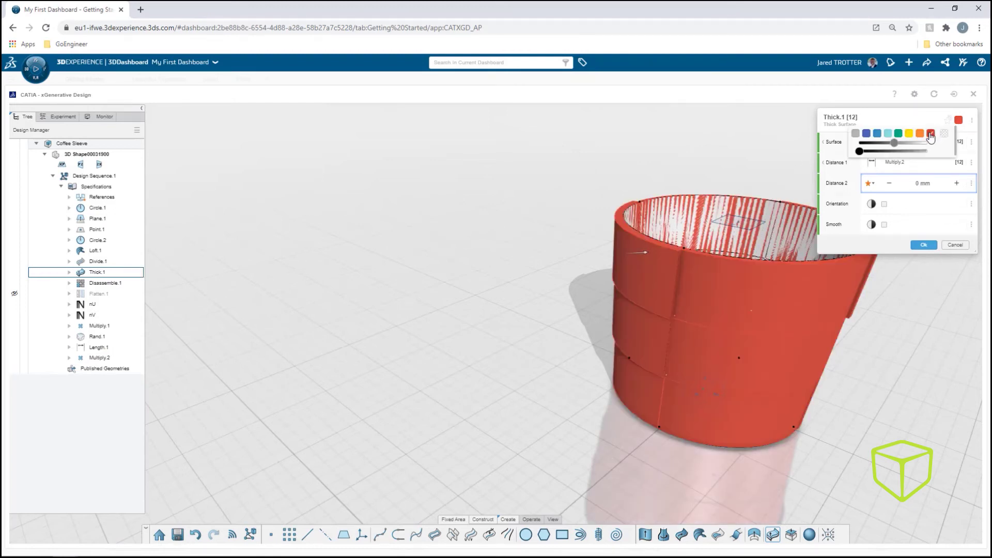
click(922, 245)
middle_drag(904, 249, 738, 259)
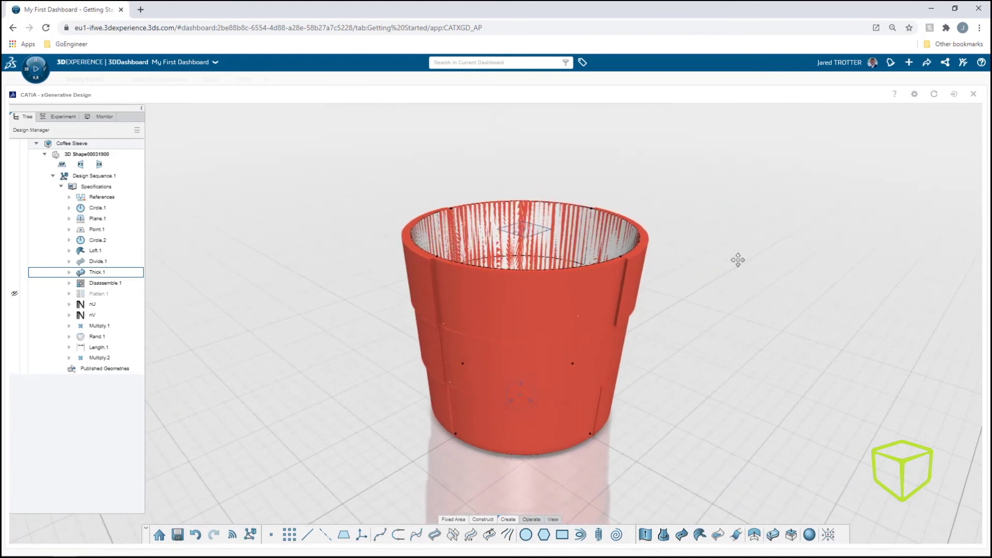
Step: Hide Divide.1, Disassemble.1 and Loft.1 in the tree
click(14, 283)
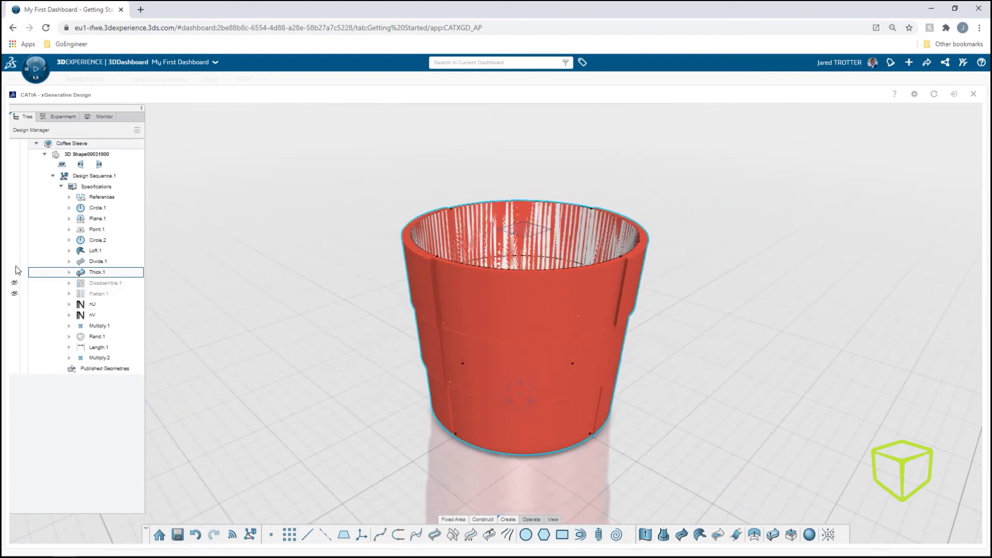
click(14, 261)
click(14, 251)
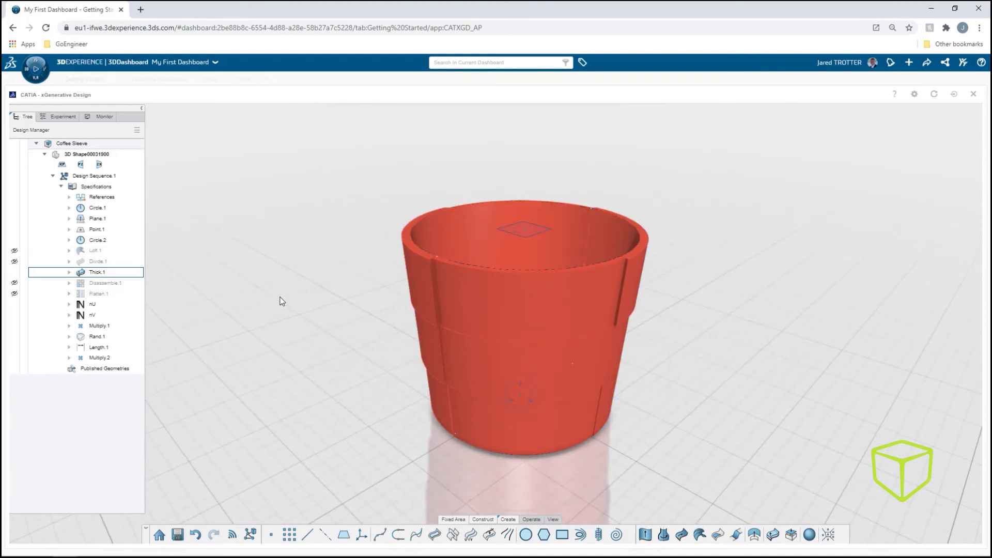
mouse_move(281, 301)
middle_down()
mouse_move(367, 317)
mouse_move(852, 303)
mouse_move(404, 312)
middle_up()
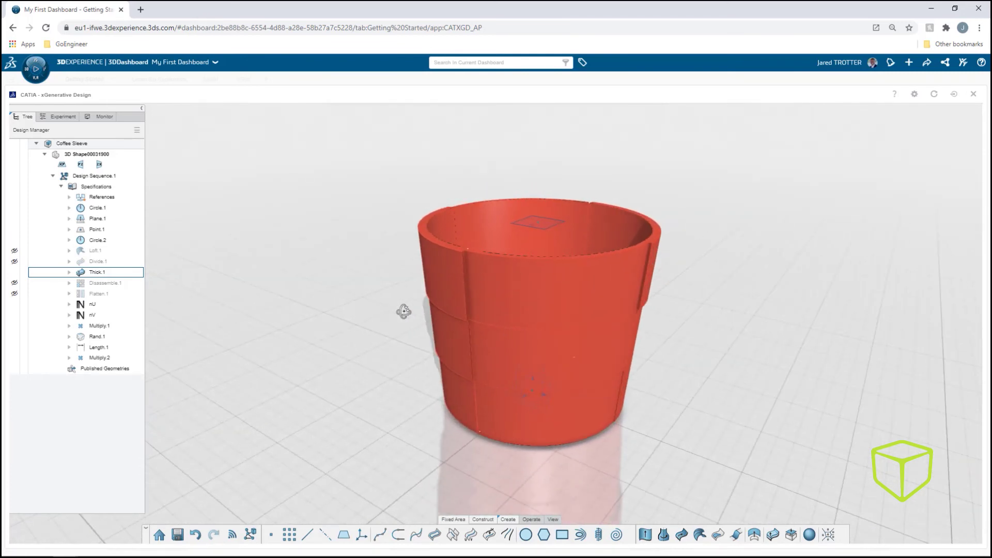
Step: Increase Length.1 to 3 mm
click(138, 348)
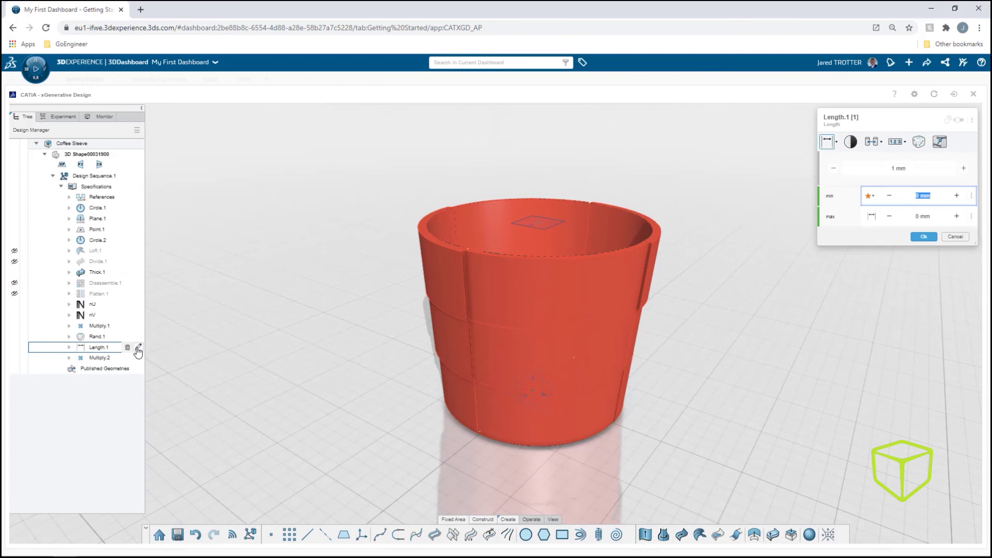
click(963, 169)
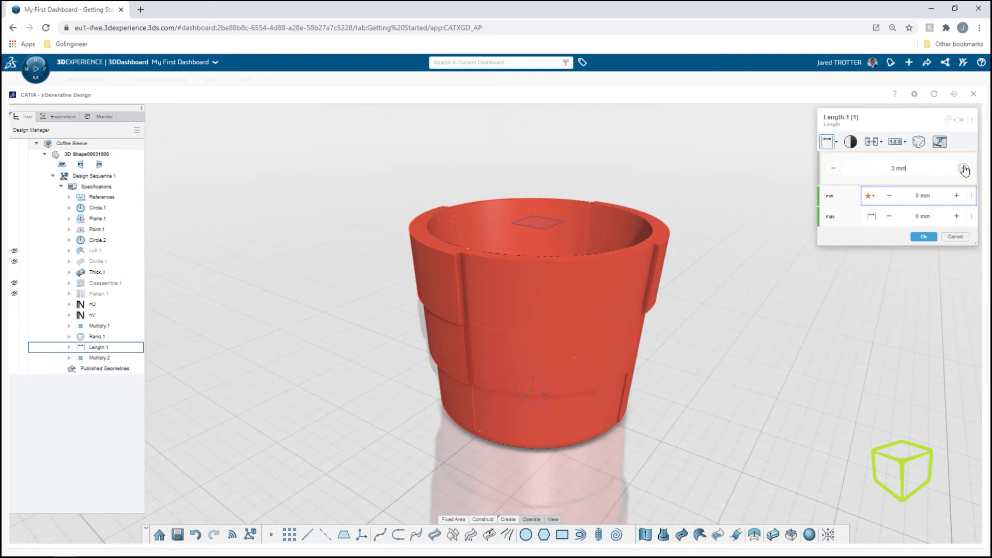
click(923, 236)
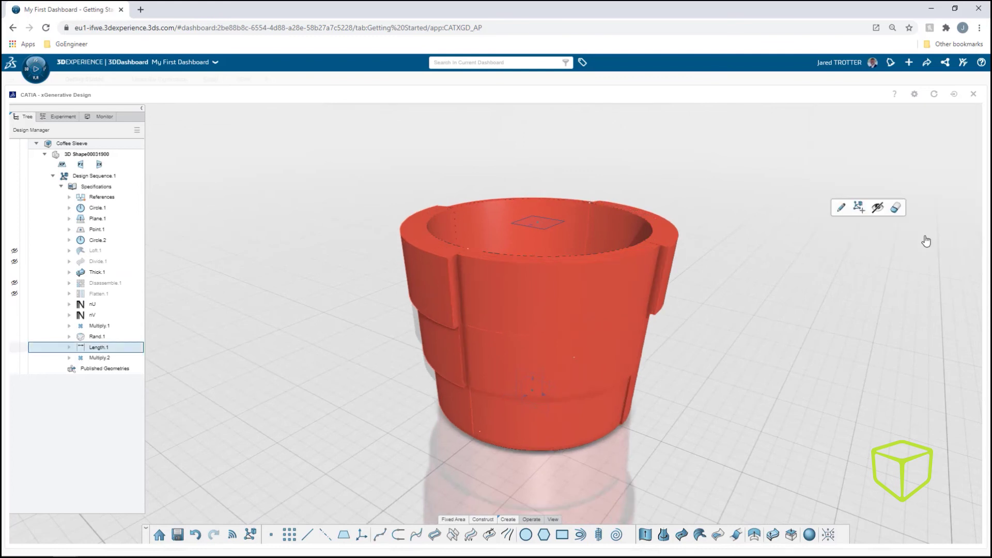
Step: Give Rand.1 a new random seed
click(137, 336)
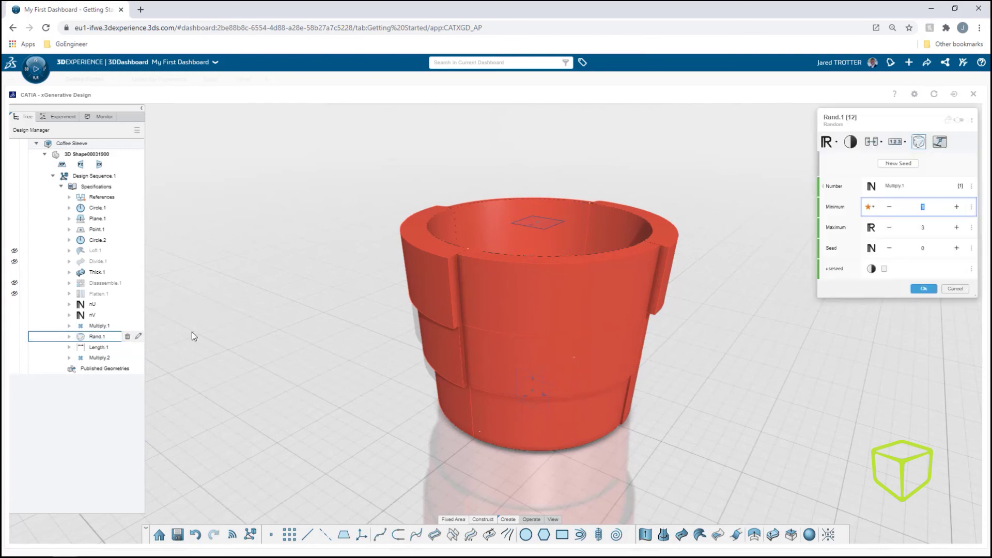
click(897, 163)
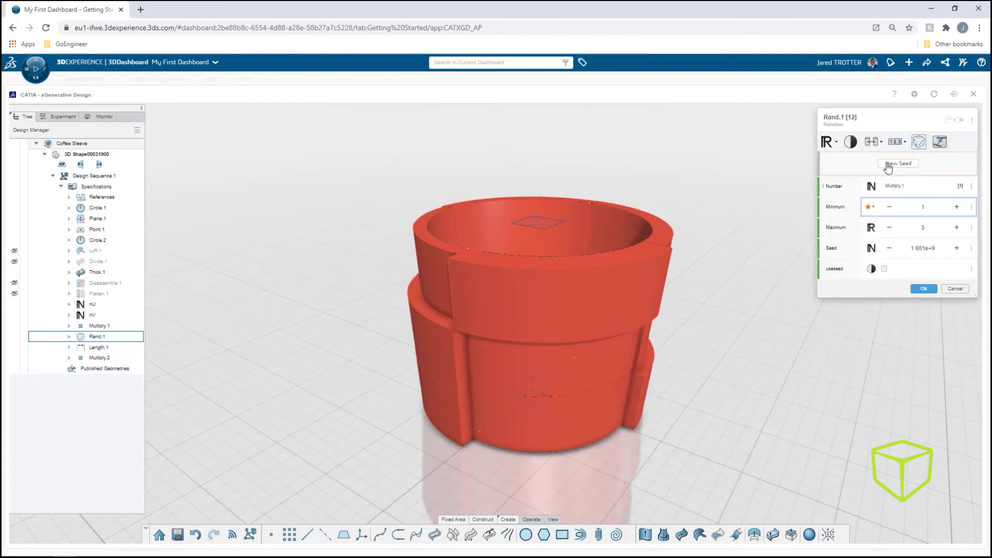
click(923, 289)
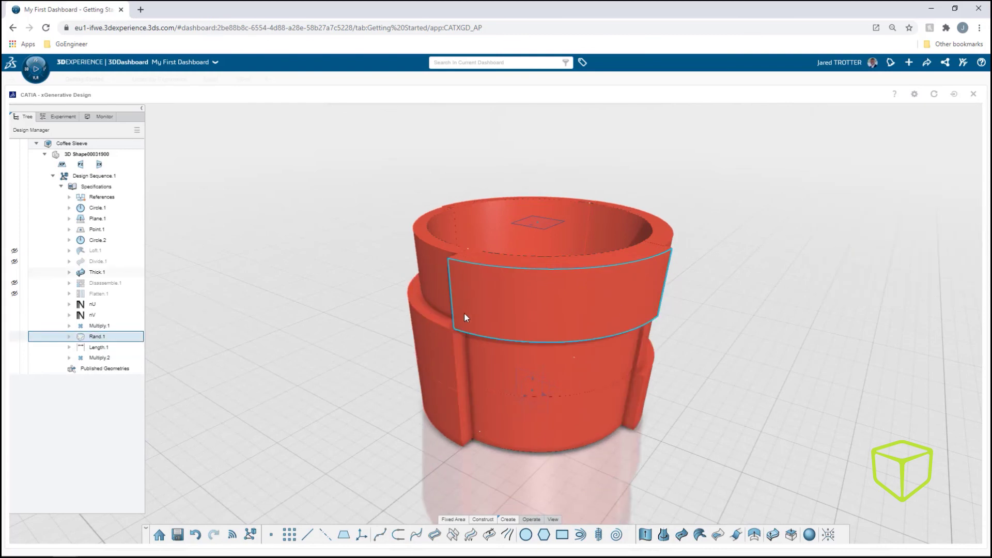
Step: Raise the nU section count to a higher value
click(138, 308)
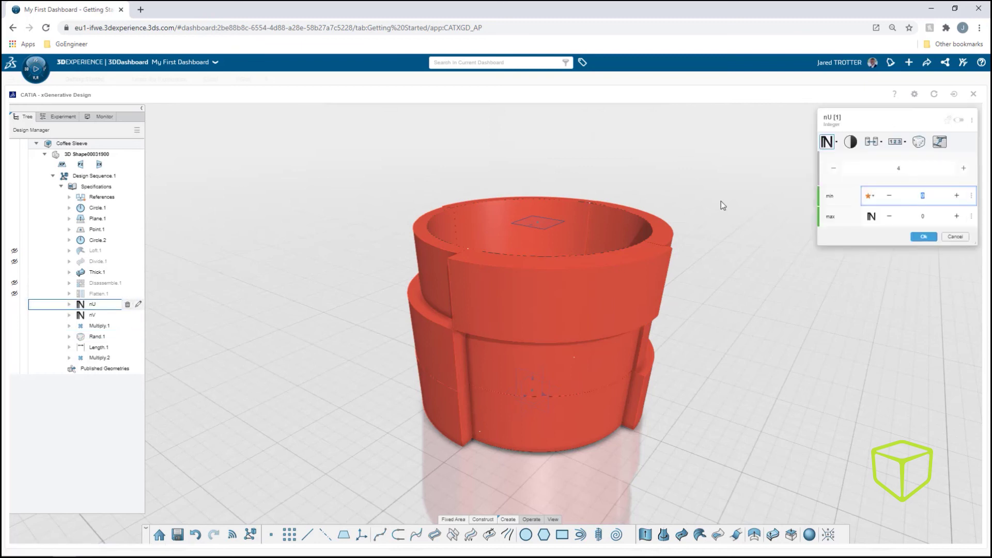
click(923, 237)
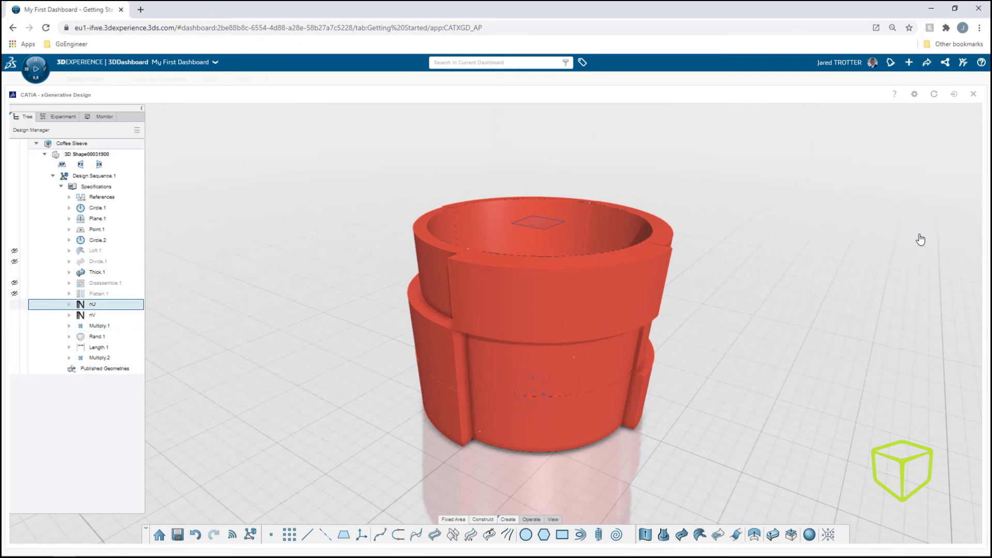
click(138, 315)
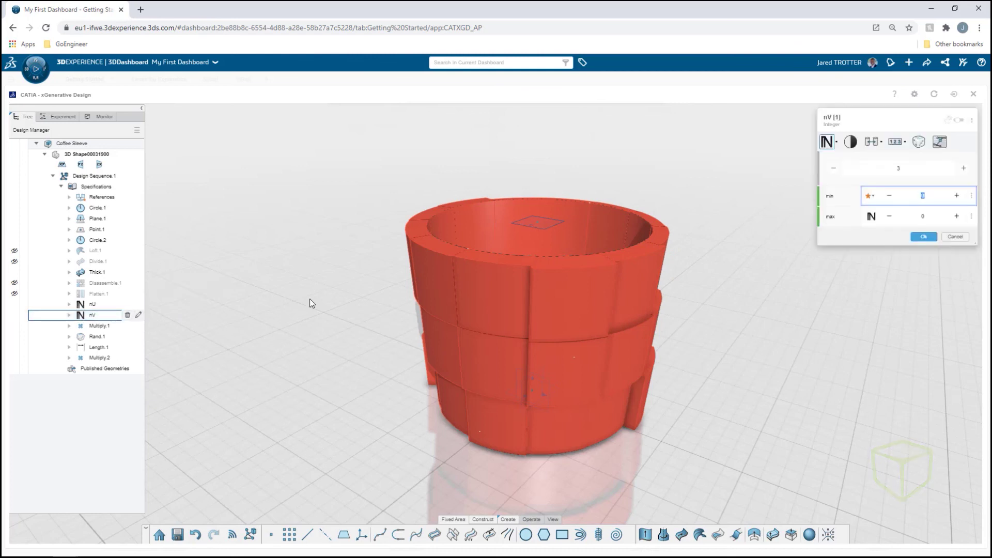